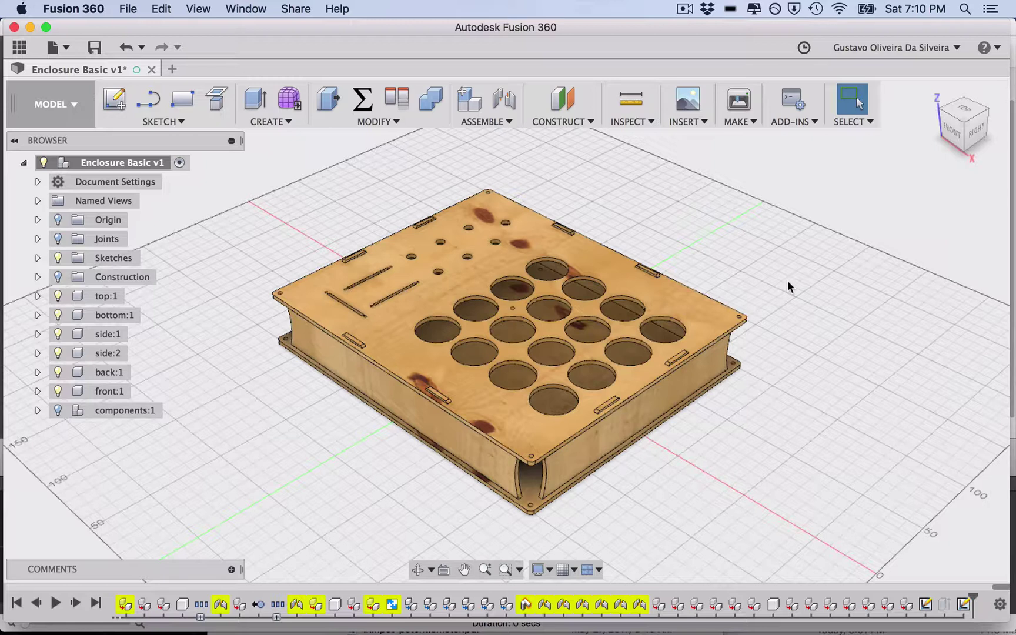
Orbit to the lid, find its profile's sketch in the browser, and expand the Sketches folder.
shift+middle_drag(345, 454, 397, 489)
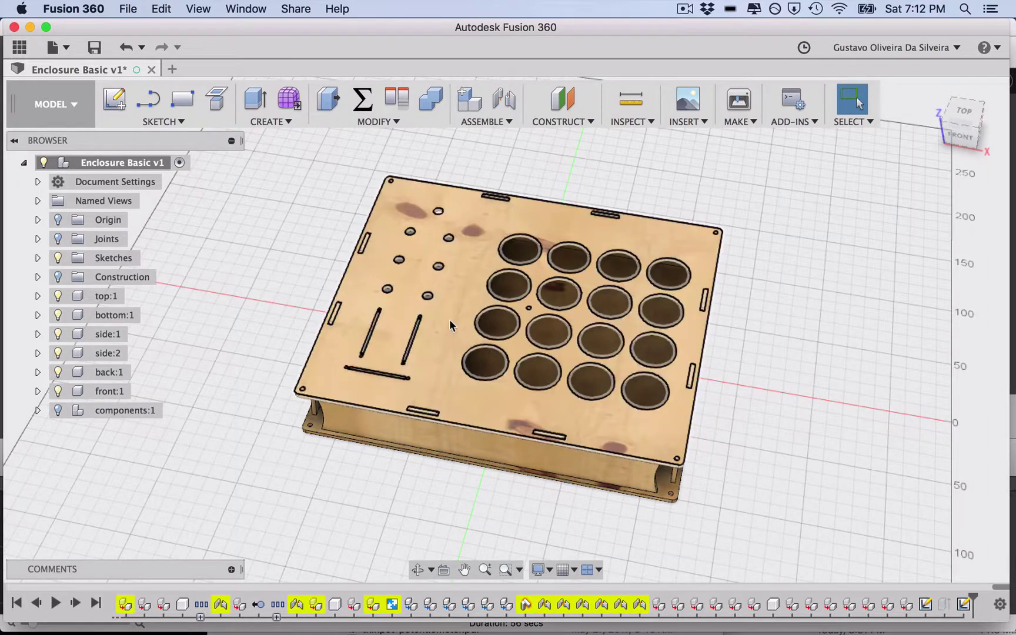
shift+middle_drag(483, 483, 492, 517)
shift+middle_drag(745, 316, 445, 261)
right_click(462, 281)
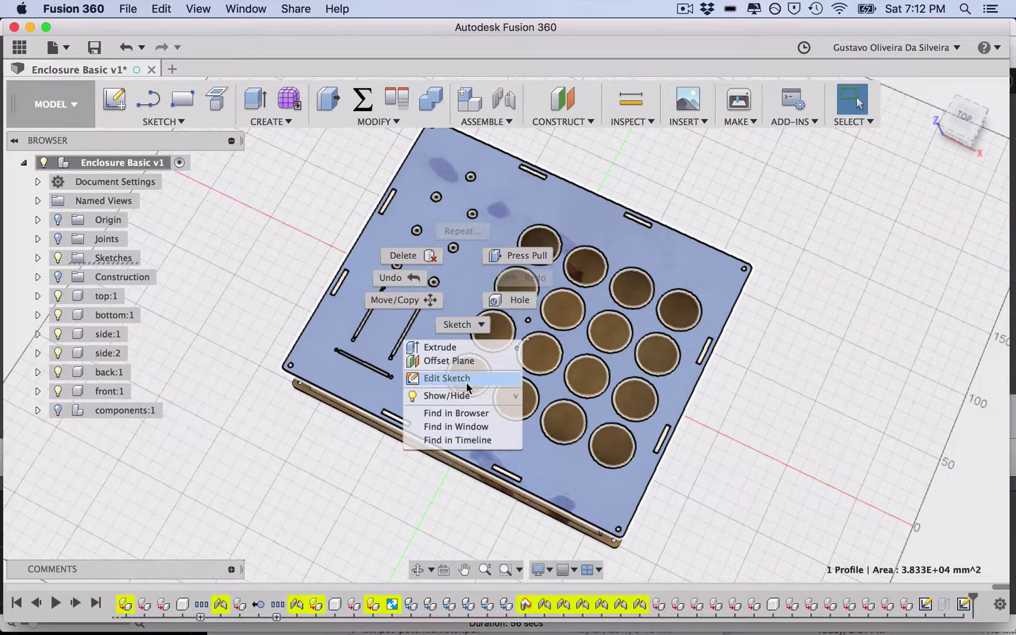
click(301, 255)
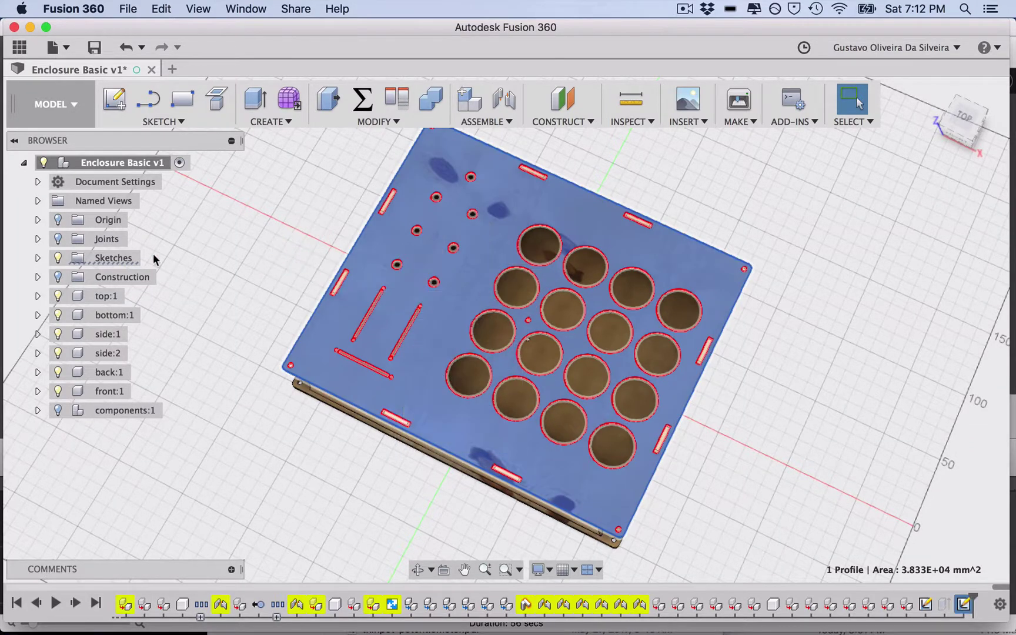
click(36, 257)
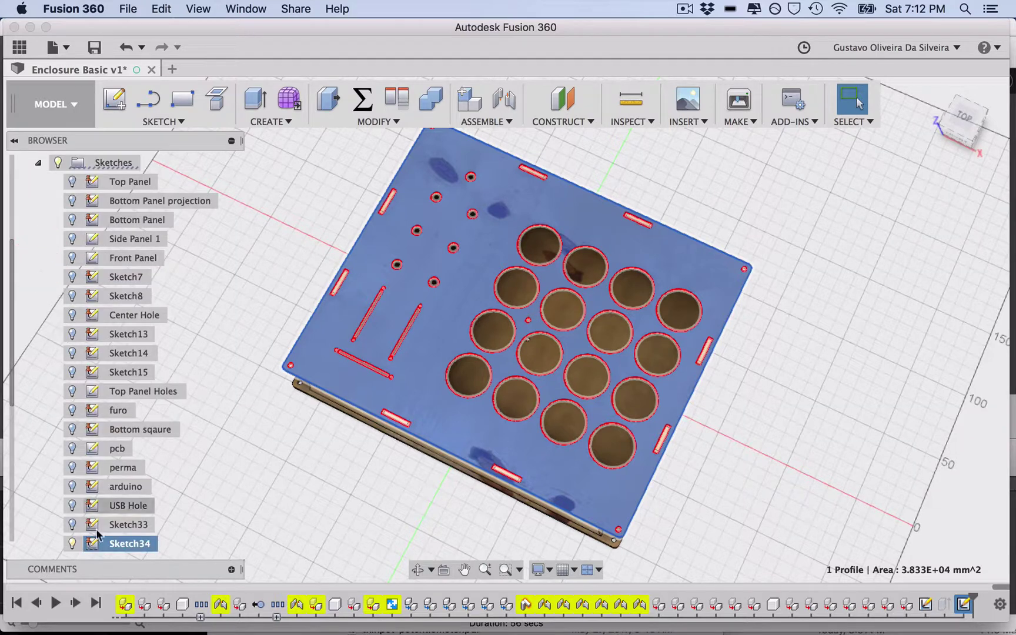
Hide all sketches so their lines no longer draw over the lid.
click(322, 502)
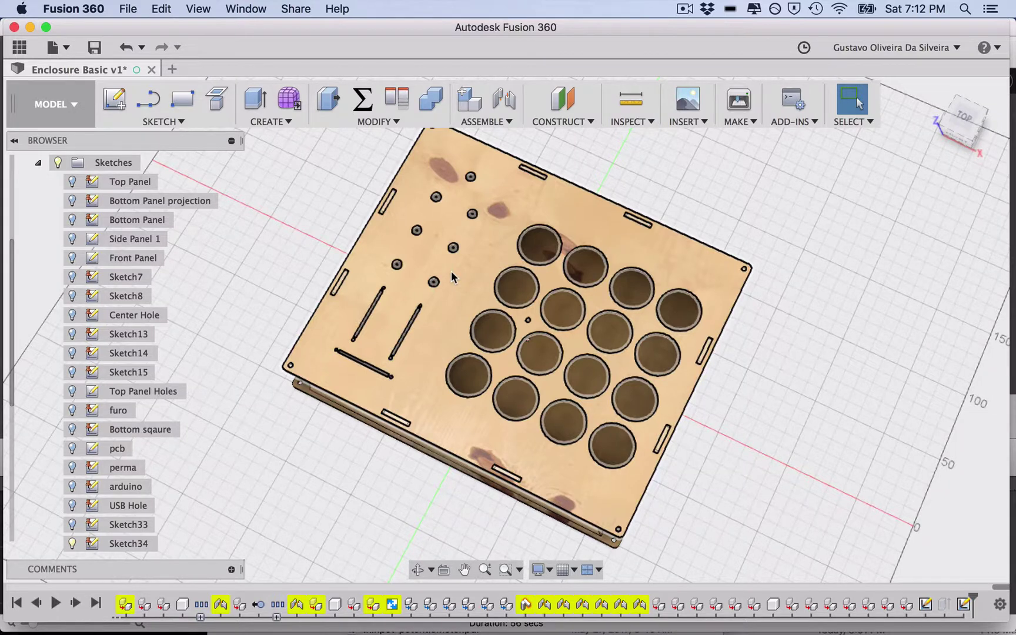
click(57, 161)
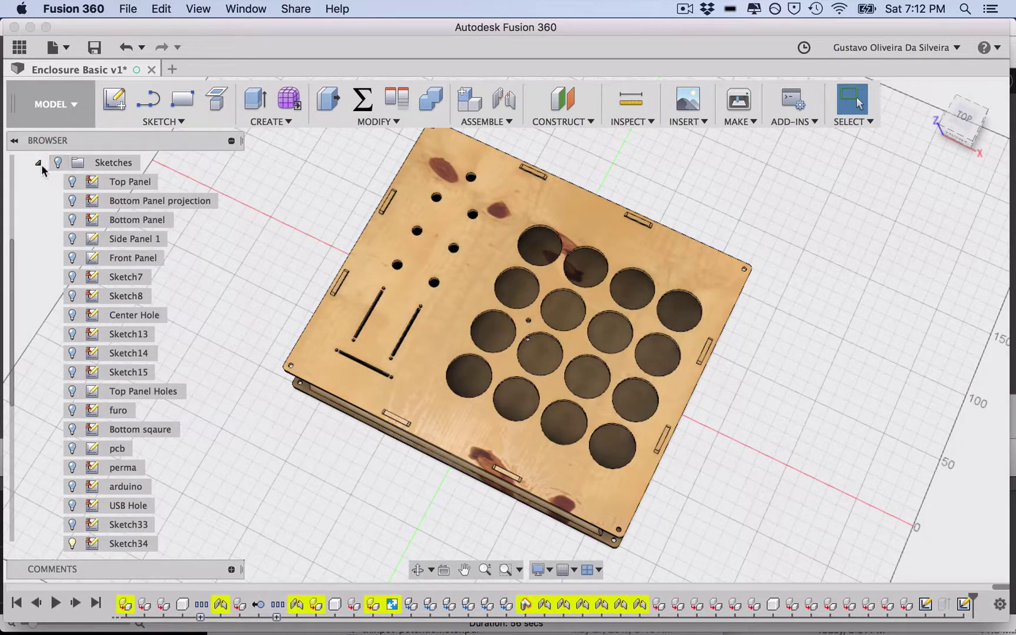
click(222, 329)
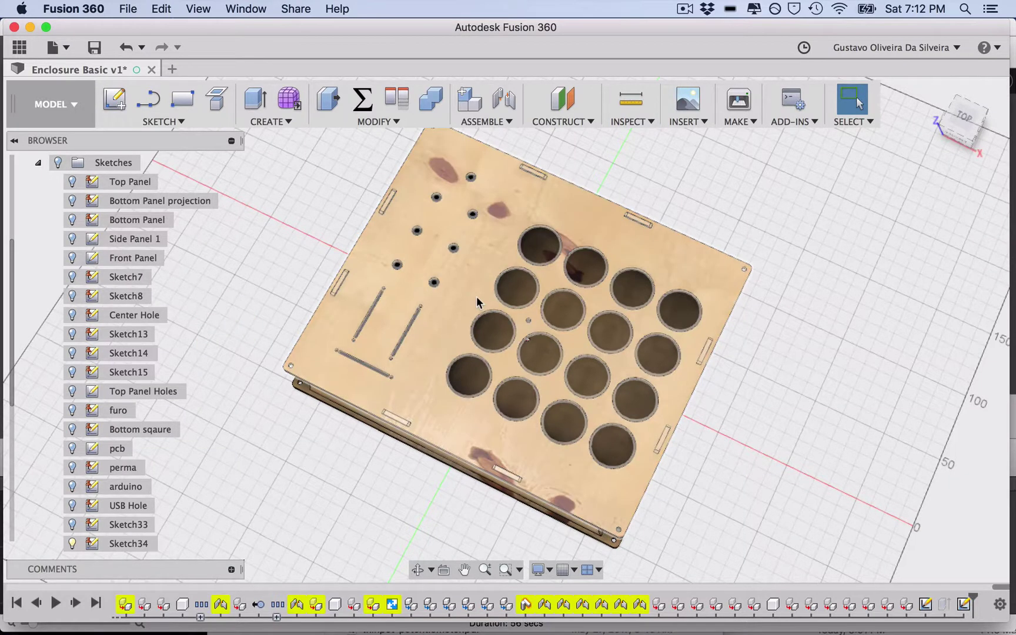
Create a new sketch, Sketch35, on the lid's top face and select it in the browser.
right_click(458, 290)
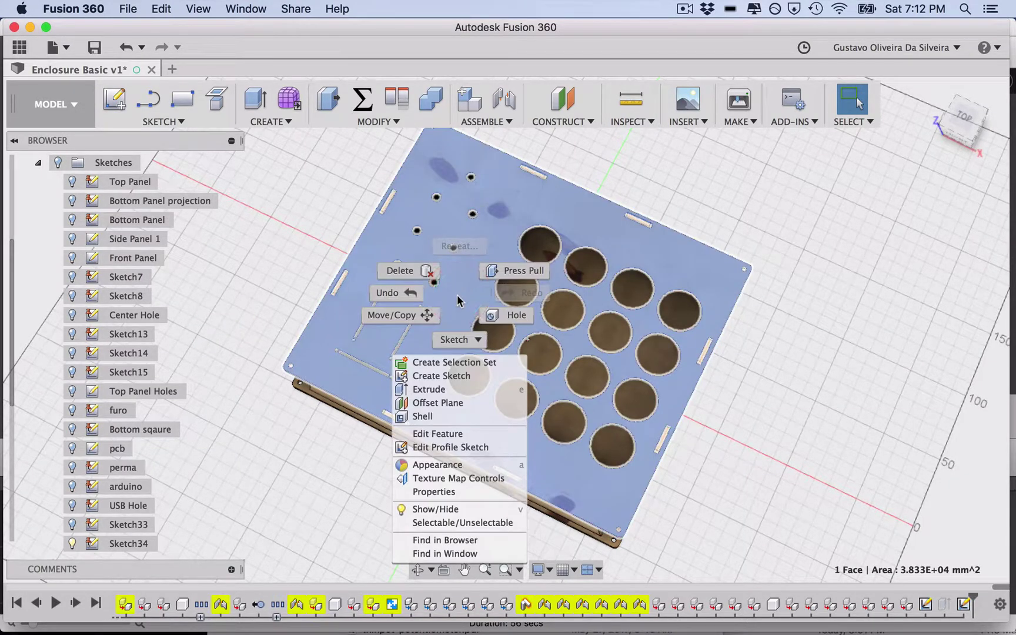
click(440, 378)
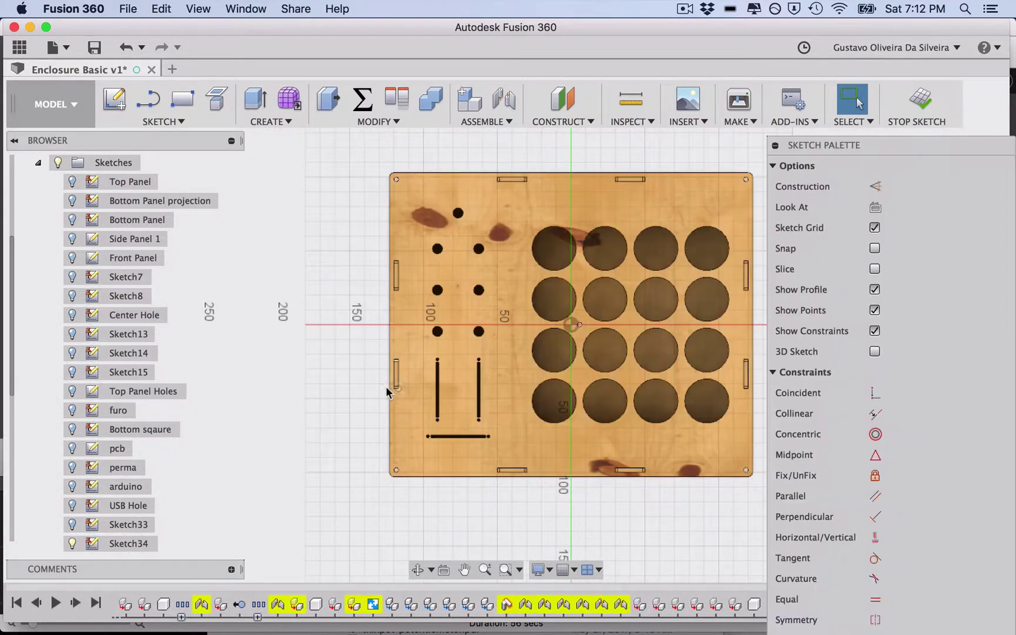
scroll(82, 499, down, 3)
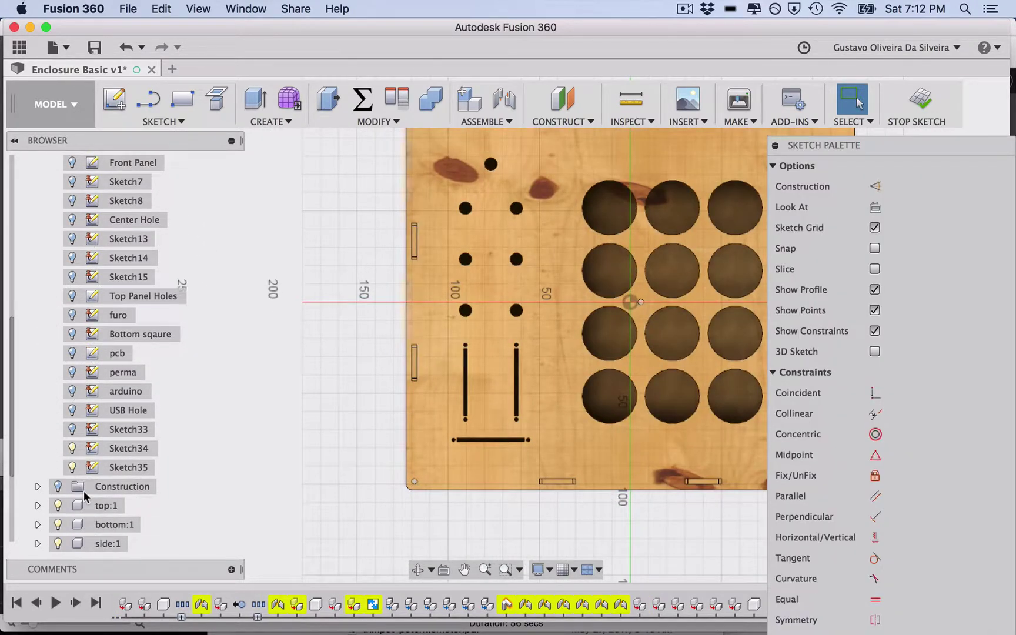
click(120, 468)
scroll(261, 435, down, 3)
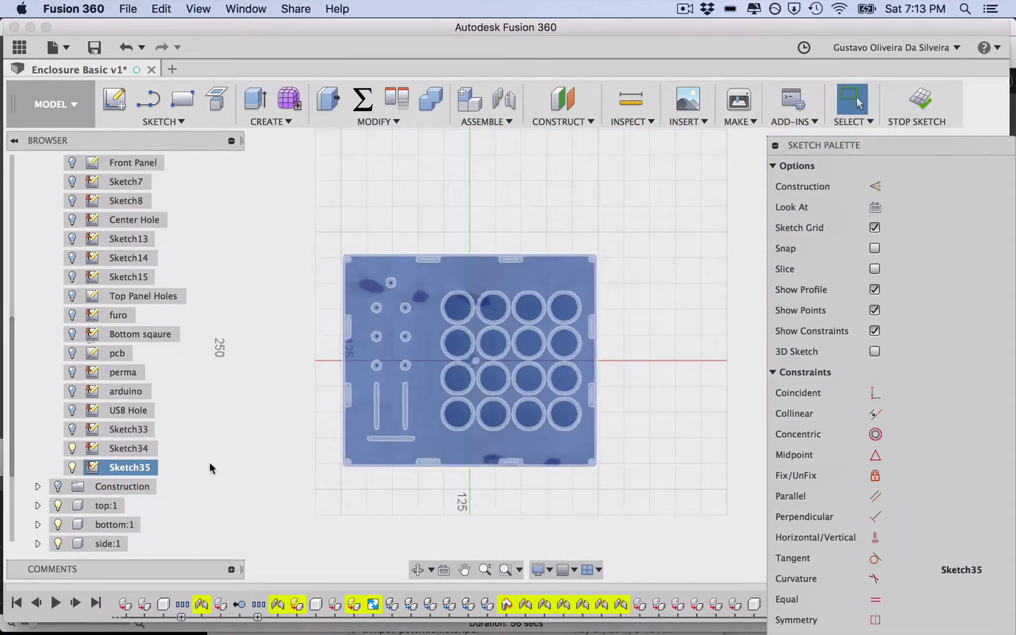
Hide the top:1 and bottom:1 bodies so only Sketch35's lines show, then reselect Sketch35.
click(268, 425)
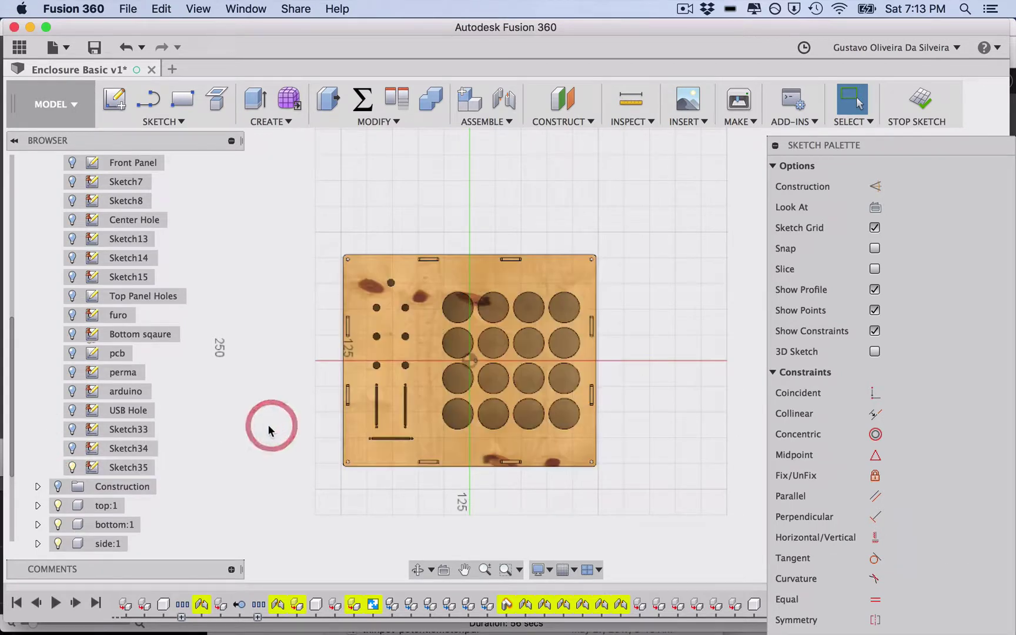
click(57, 505)
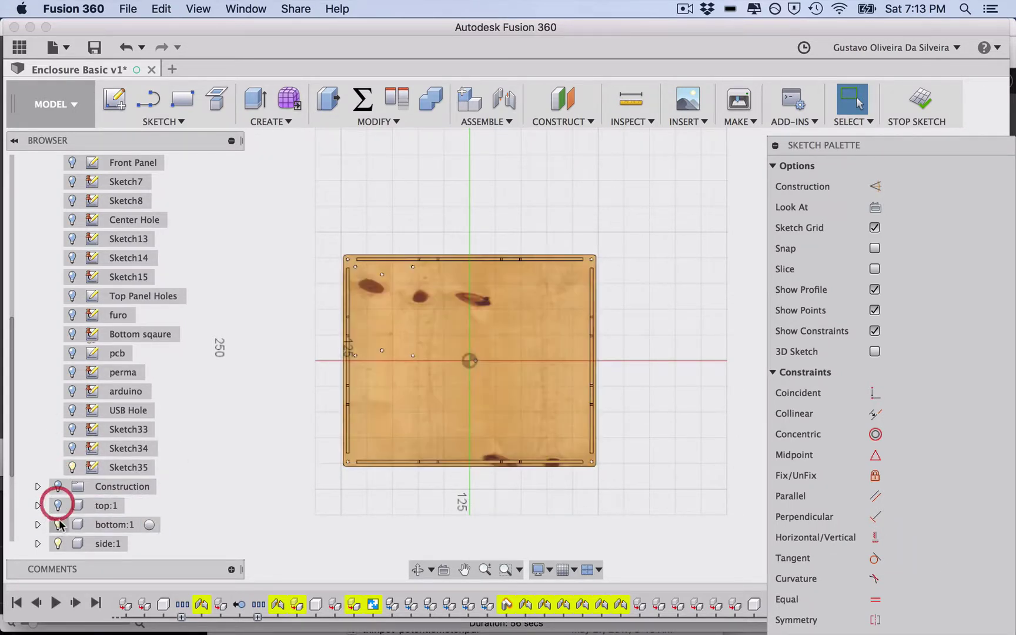
click(59, 524)
click(270, 415)
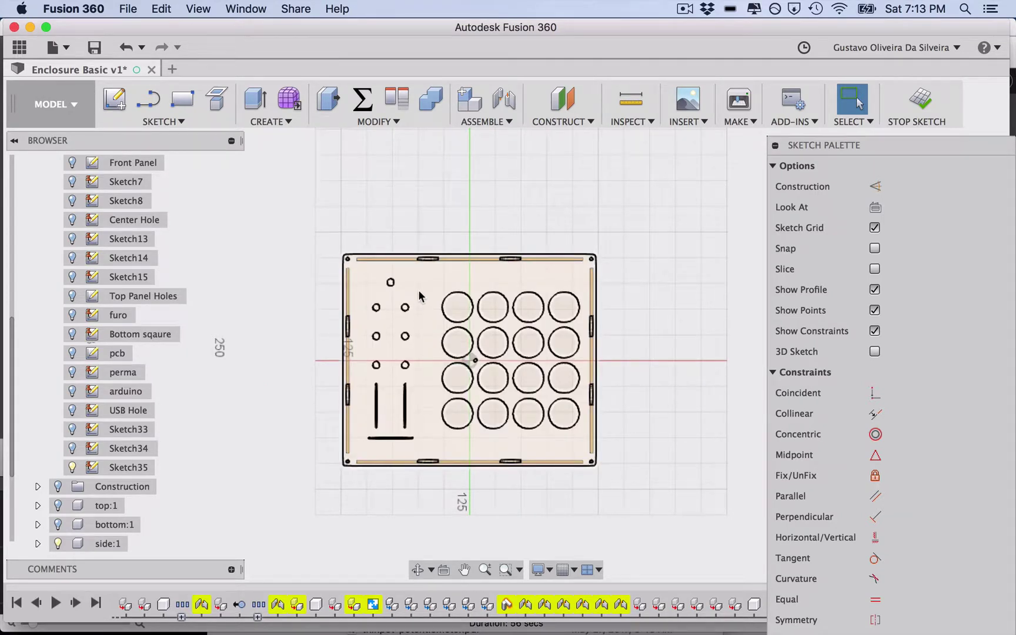
click(235, 461)
click(110, 468)
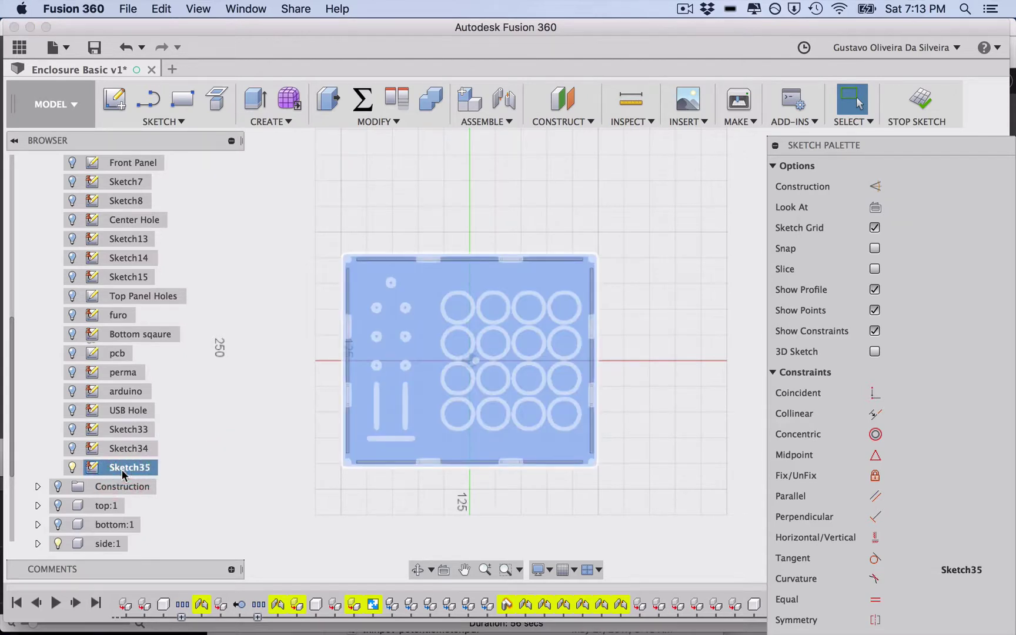
Export Sketch35 as a DXF named 'top' into a new Desktop folder called 'laser'.
right_click(108, 470)
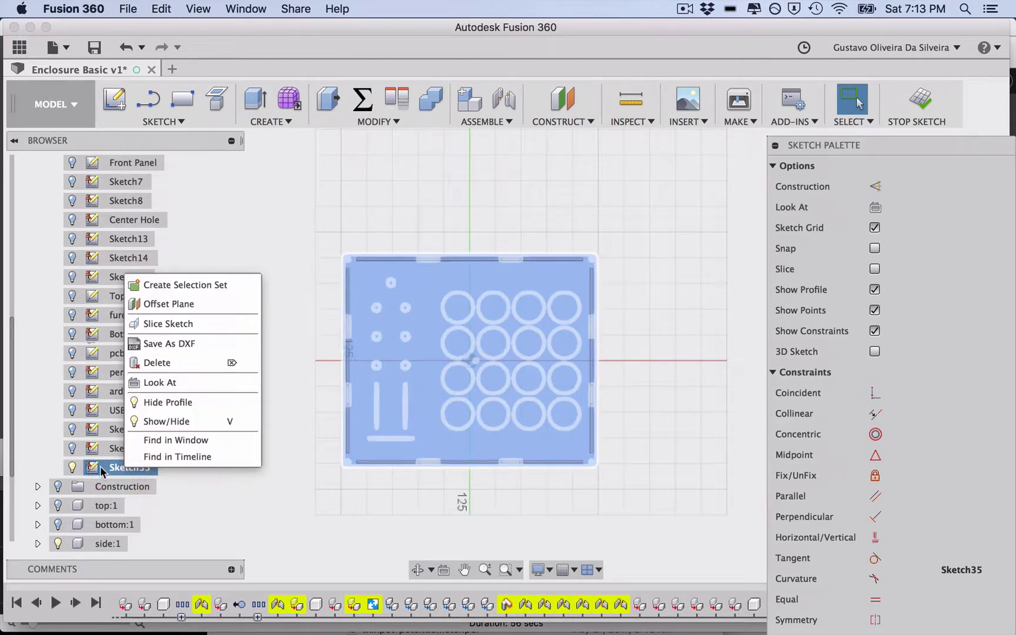
click(195, 344)
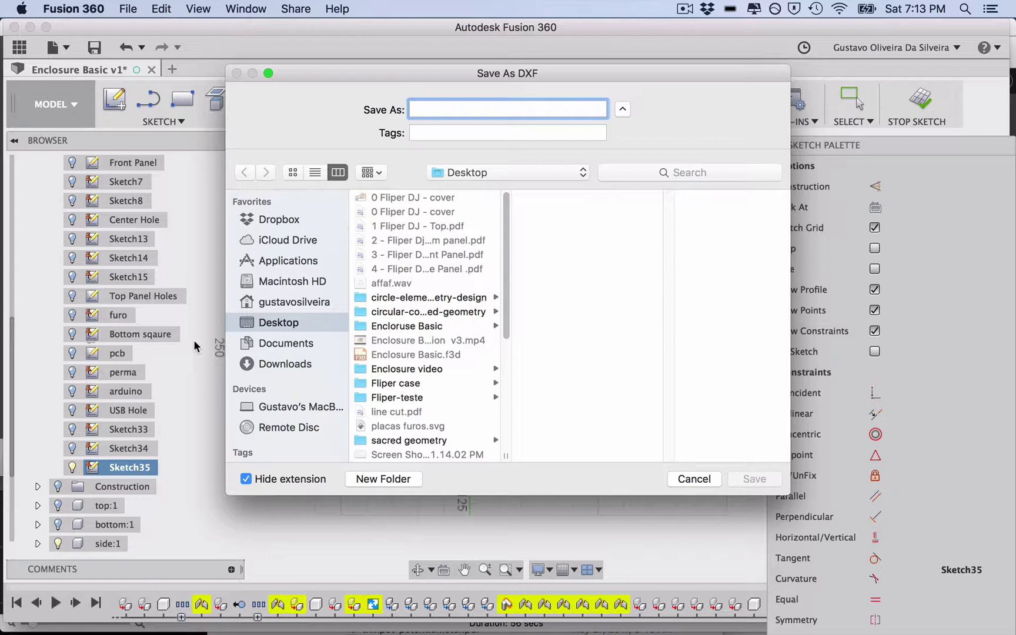
click(398, 485)
key(BackSpace)
text(laser)
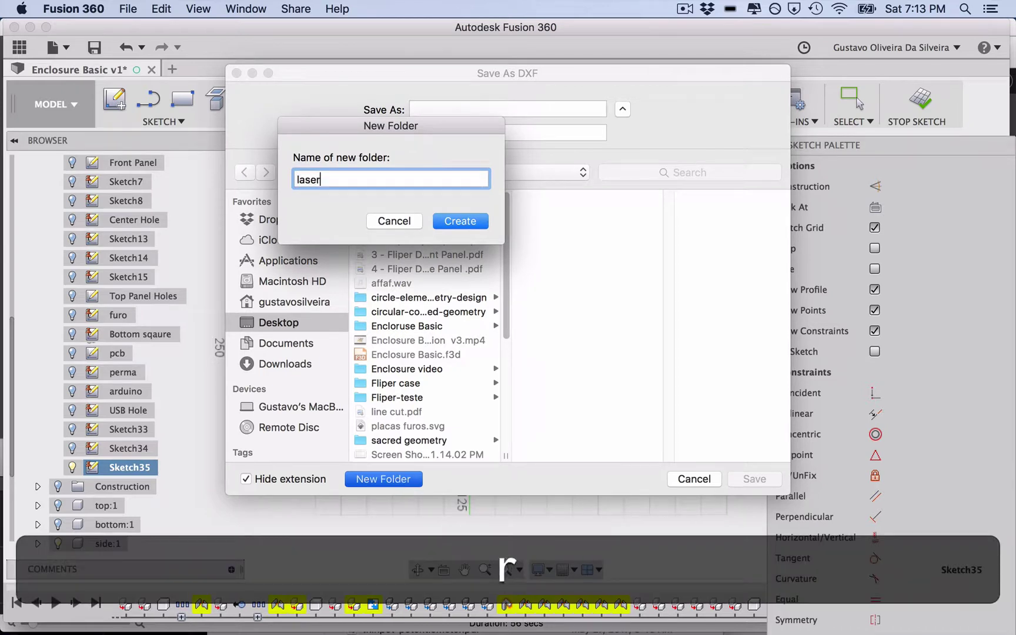
key(Return)
text(top)
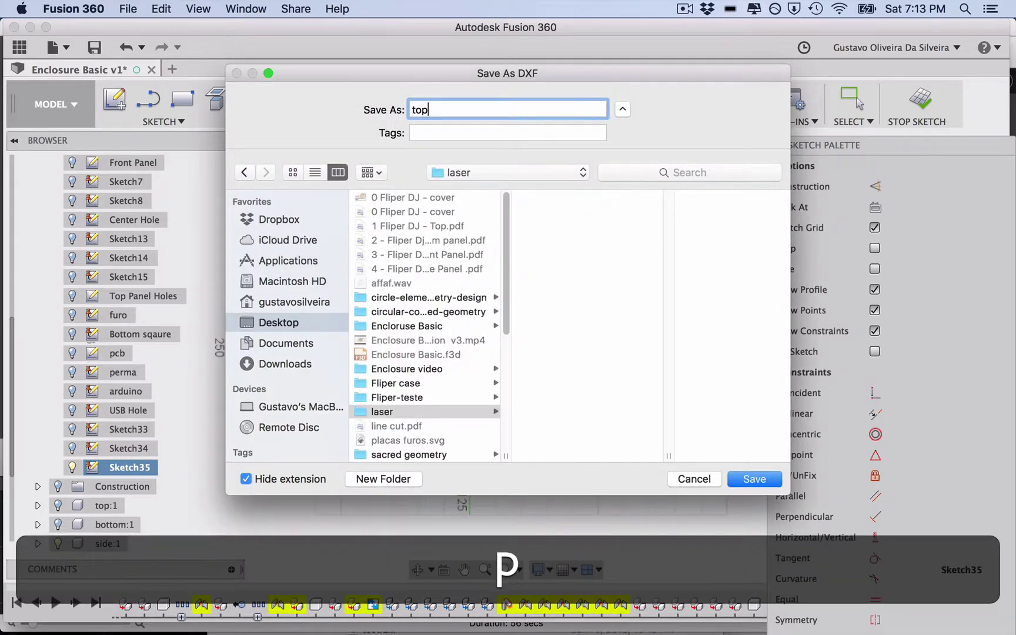
key(Return)
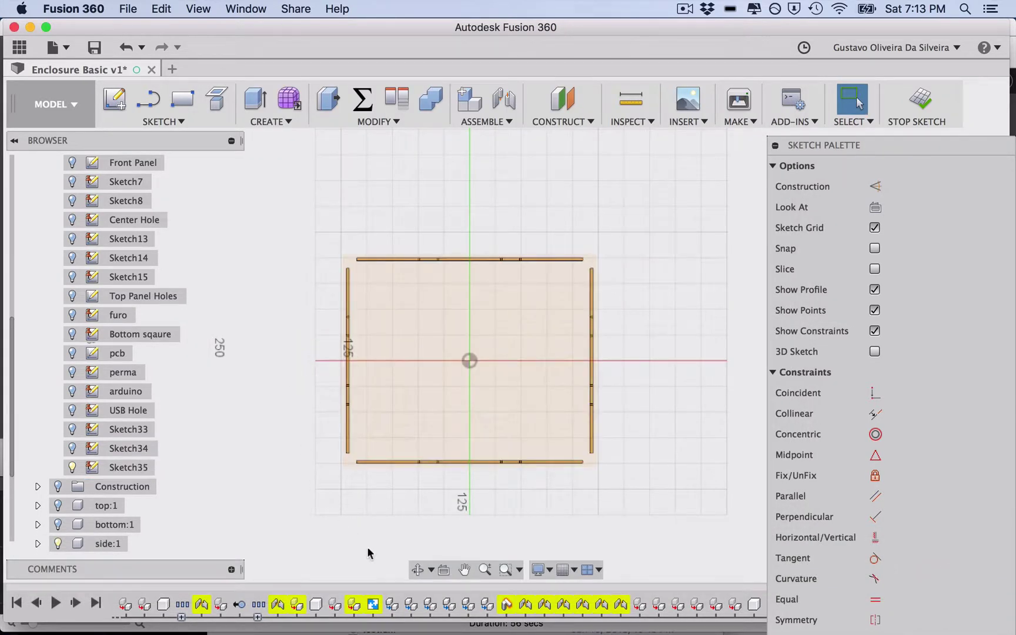
Finish Sketch35, show bottom:1, hide Sketch35, and start Sketch36 on the bottom panel's face.
click(928, 100)
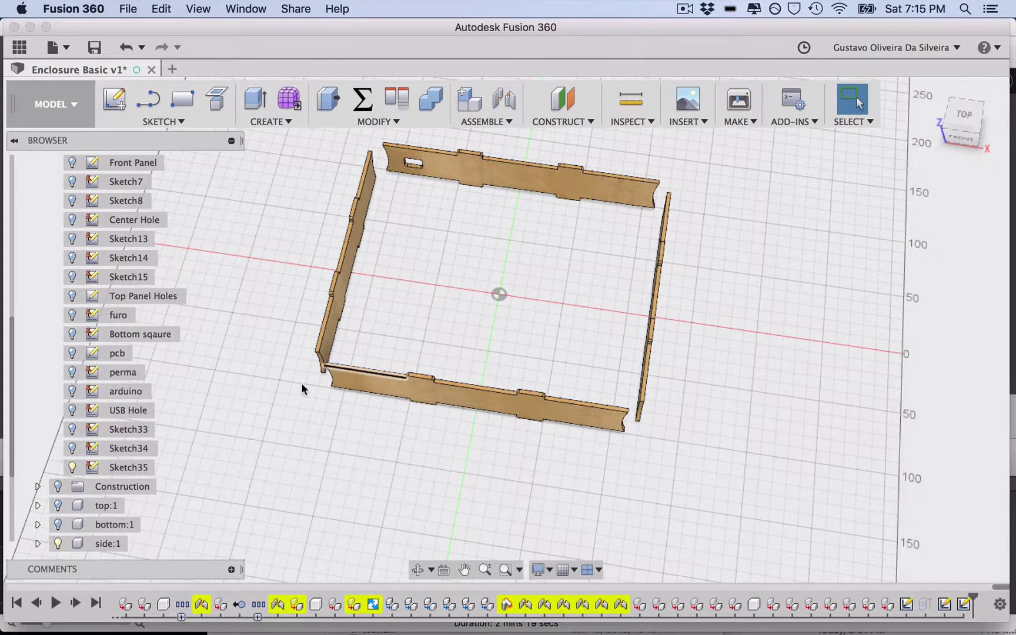
click(58, 524)
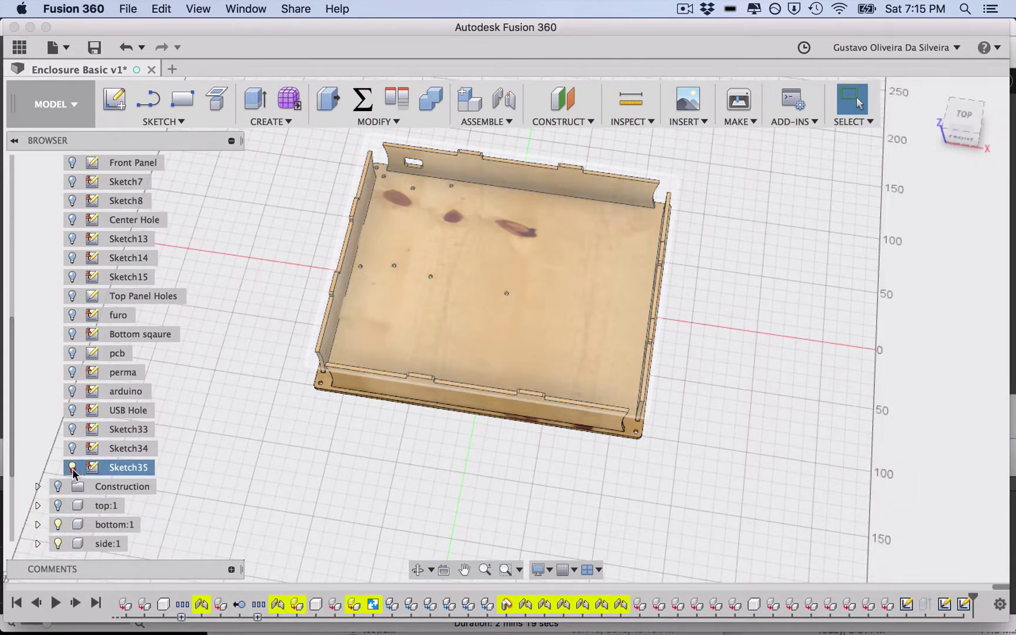
click(72, 468)
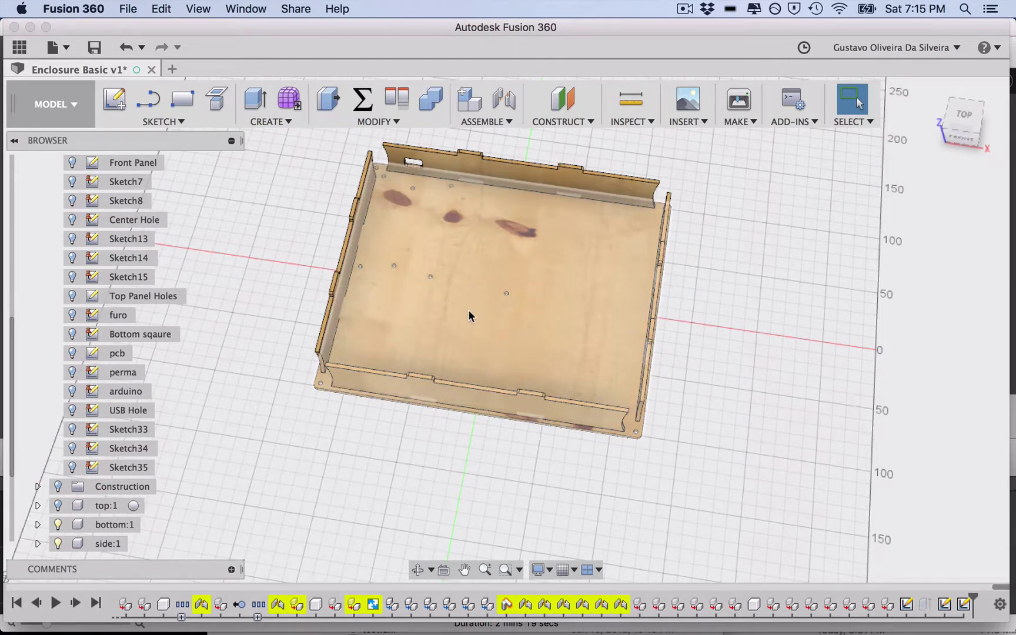
right_click(469, 311)
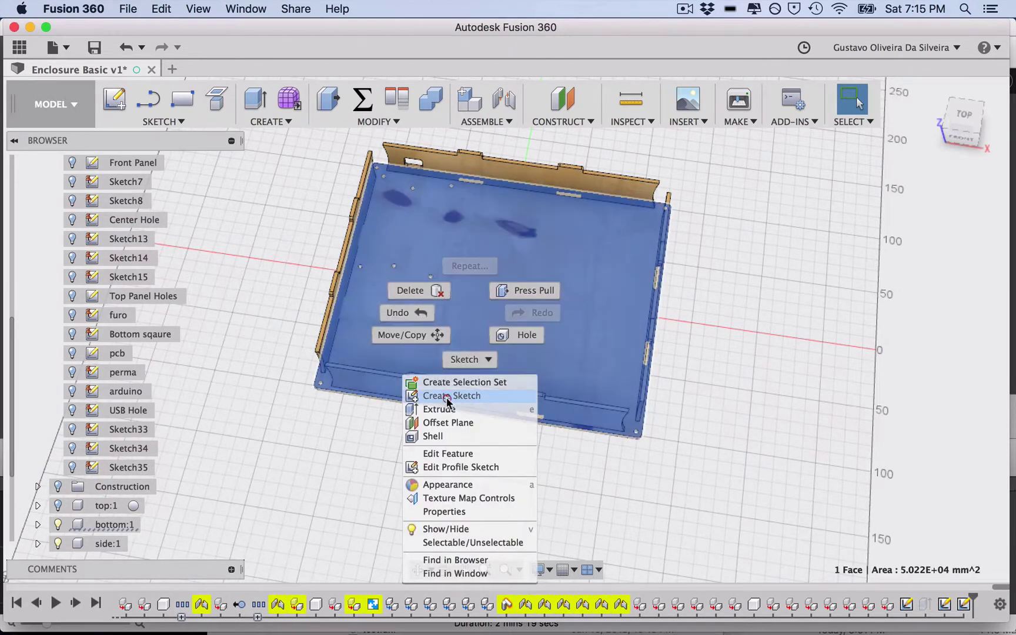
click(446, 400)
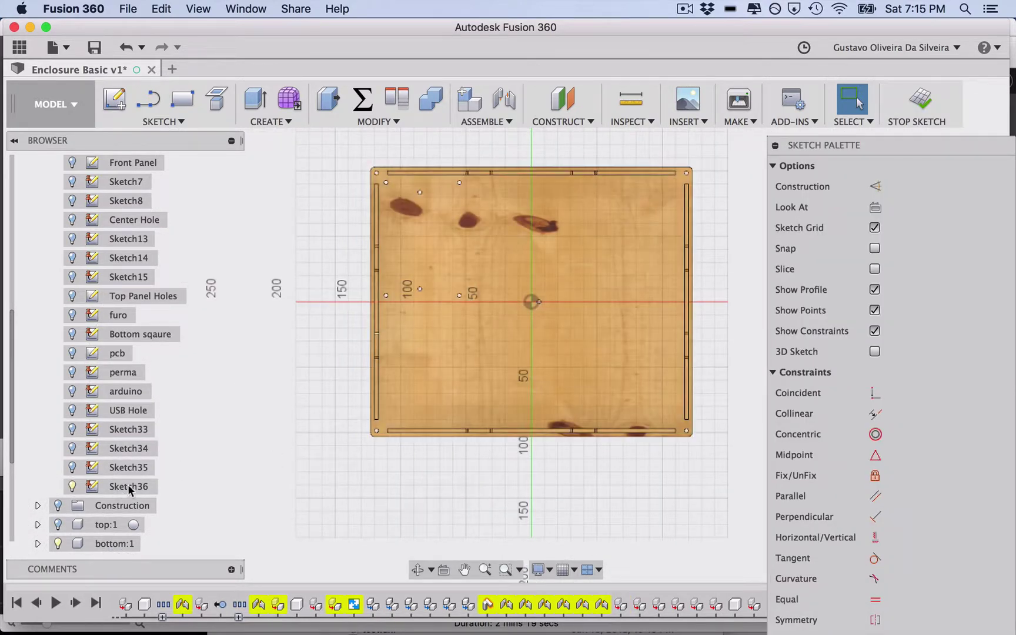
Save Sketch36 as 'bottom' DXF in the laser folder and orbit to a tilted 3-D view.
click(129, 488)
right_click(129, 487)
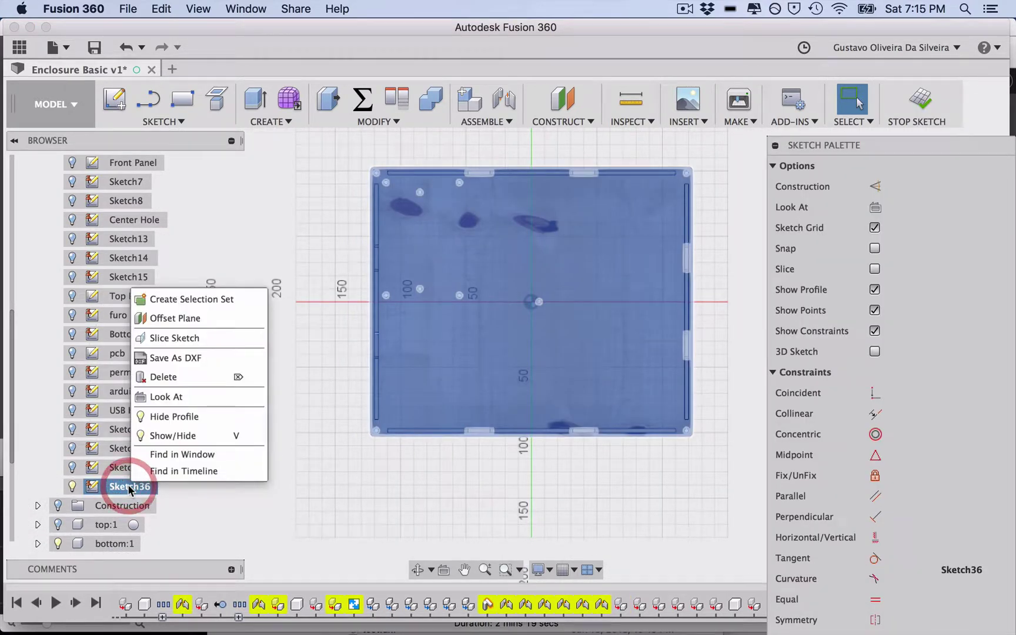
click(201, 357)
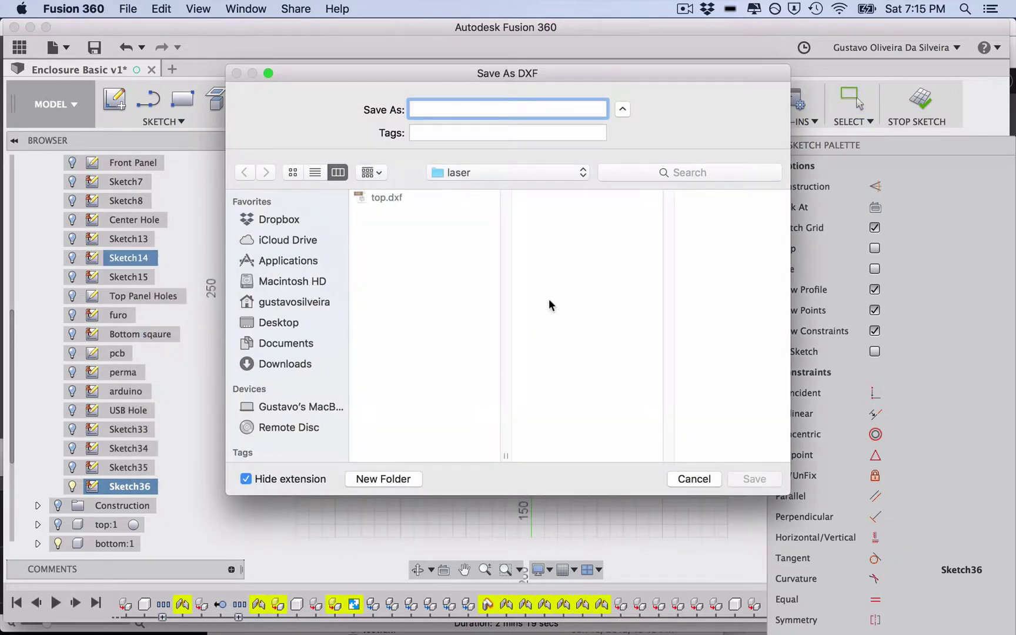
text(bottom)
key(Return)
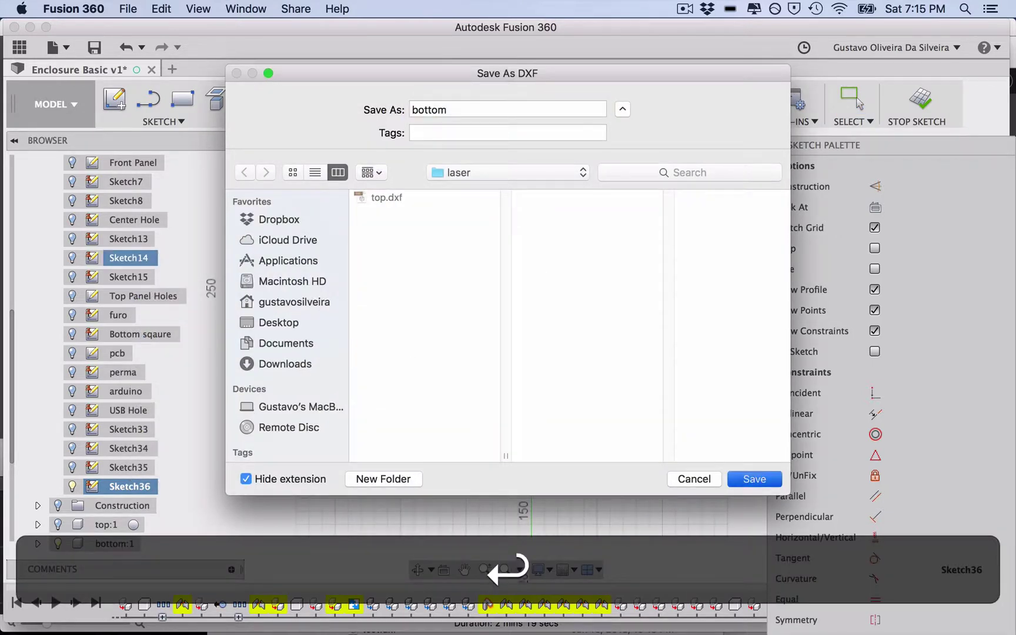
mouse_move(278, 392)
shift+middle_down()
mouse_move(340, 417)
mouse_move(595, 353)
mouse_move(526, 374)
mouse_move(465, 336)
mouse_move(500, 281)
mouse_move(516, 393)
mouse_move(442, 396)
mouse_move(476, 429)
mouse_move(513, 424)
mouse_move(424, 422)
shift+middle_up()
Finish the bottom sketch and start a new sketch, Sketch37, on the side panel face.
click(919, 100)
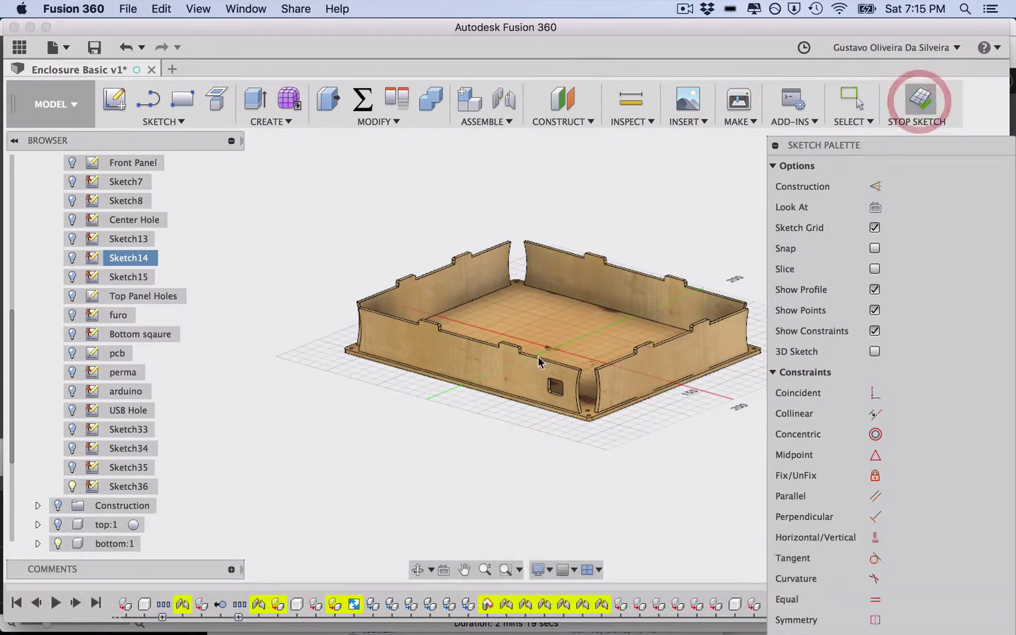
click(463, 356)
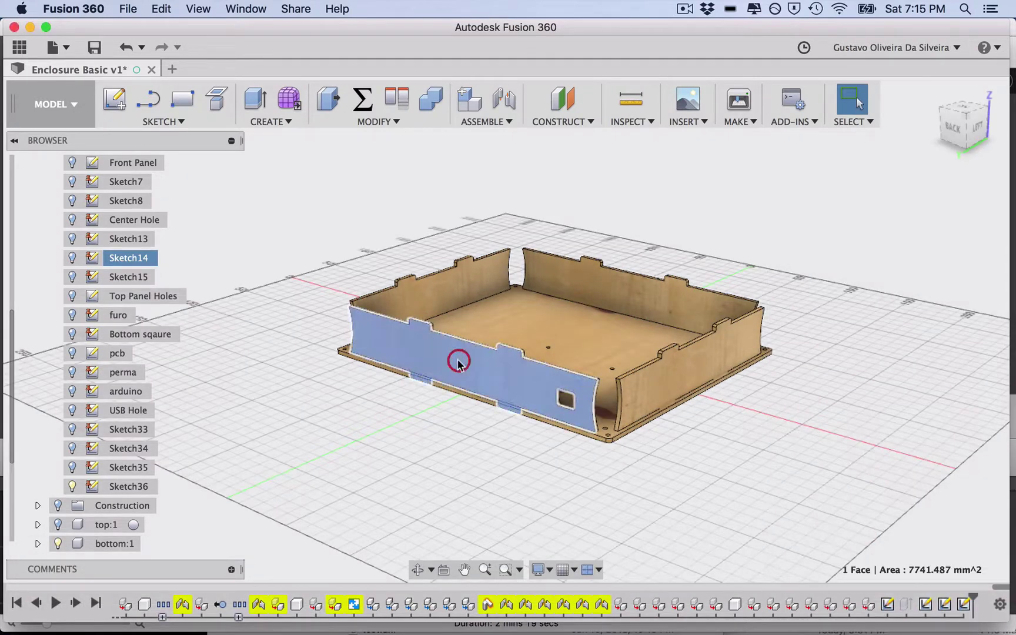
right_click(458, 362)
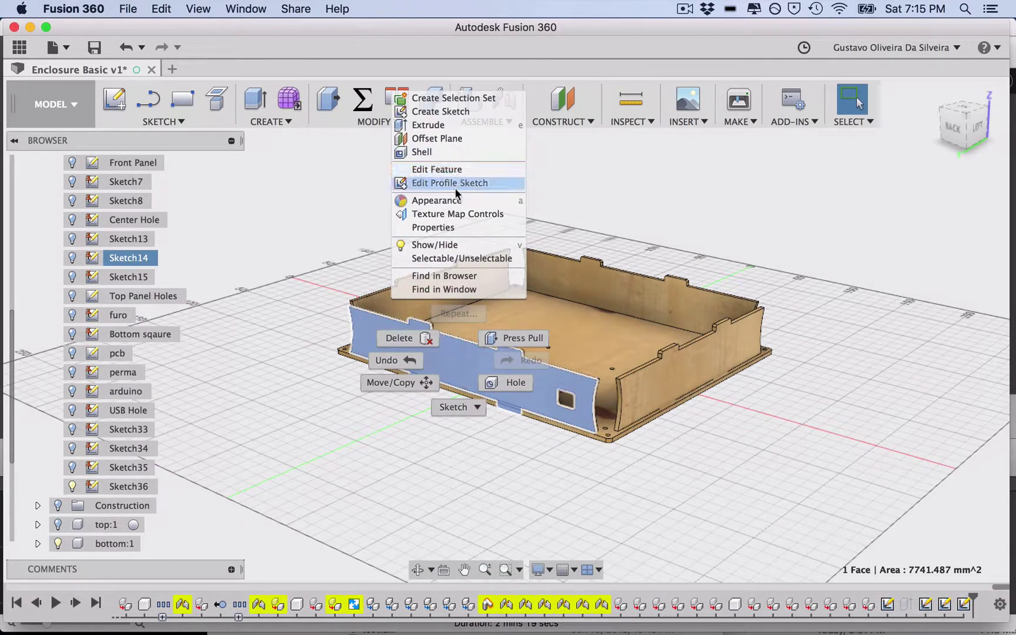
click(457, 112)
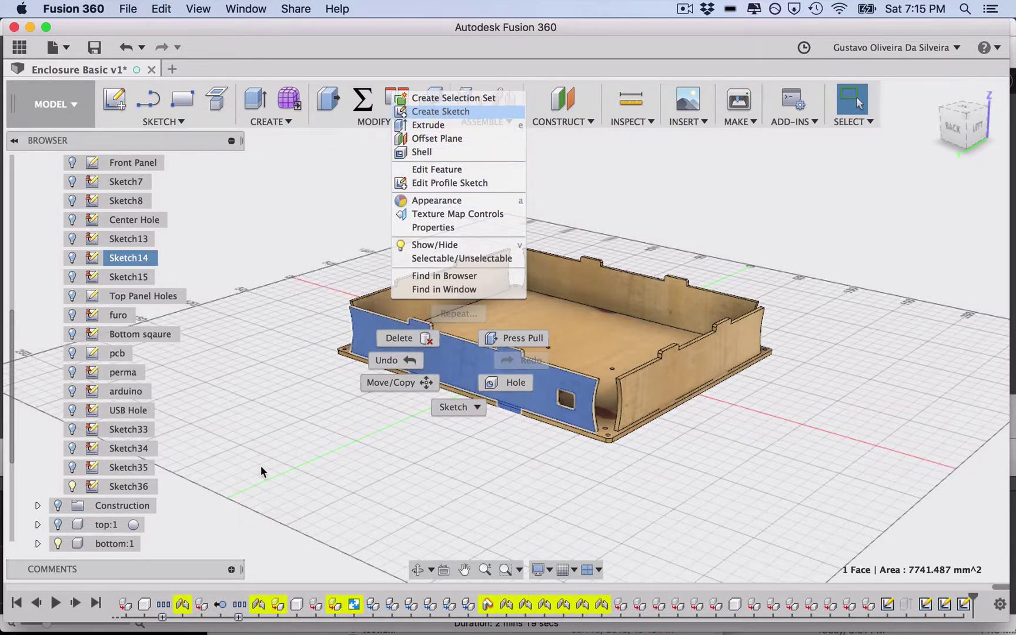
Save Sketch37 as 'side' DXF in the laser folder, then switch to Finder.
click(121, 506)
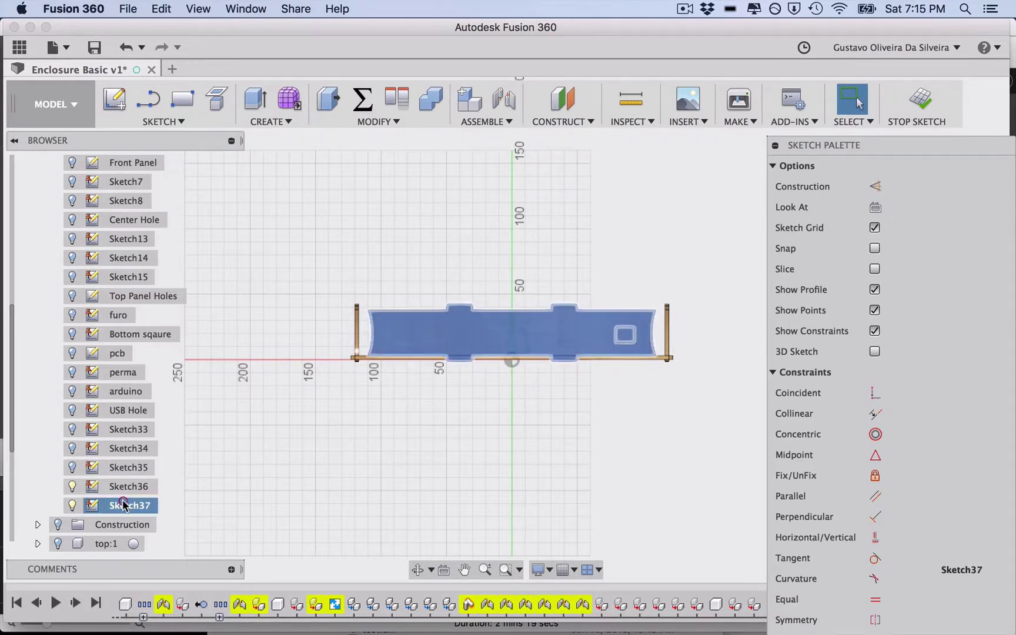
right_click(125, 505)
click(184, 376)
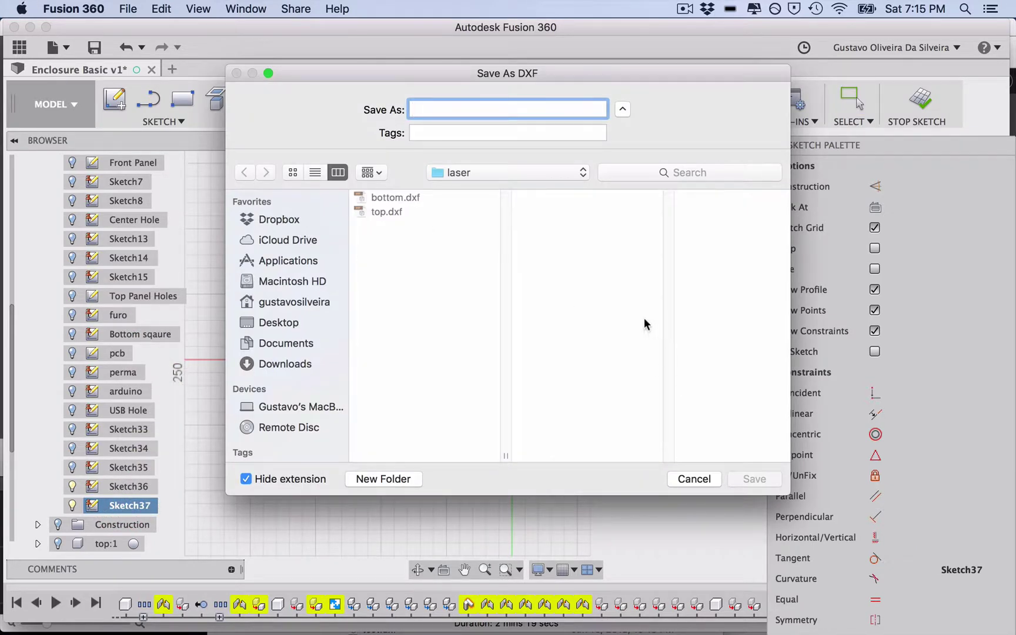
text(side)
key(Return)
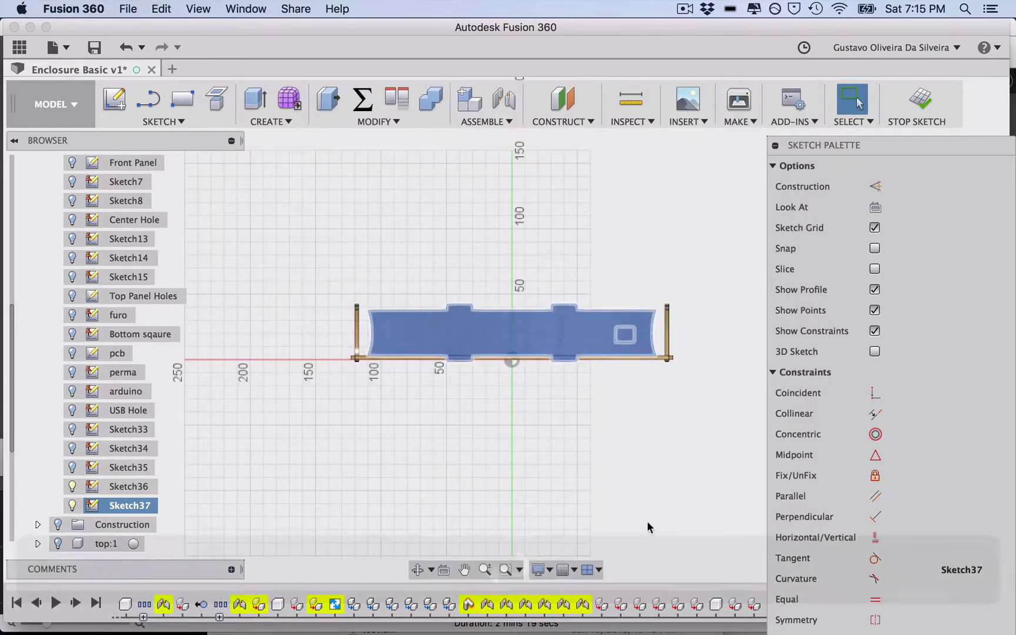
click(535, 462)
key(super+Tab)
key(super+Tab)
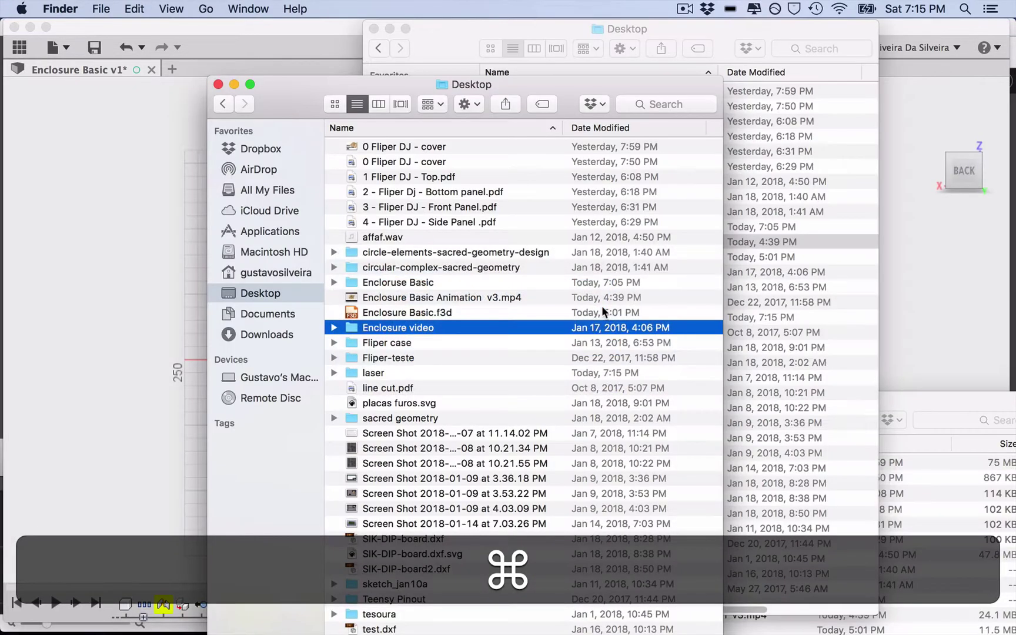
Browse the laser folder in column view, Quick Look bottom.dxf, and open top.dxf in Illustrator.
click(379, 106)
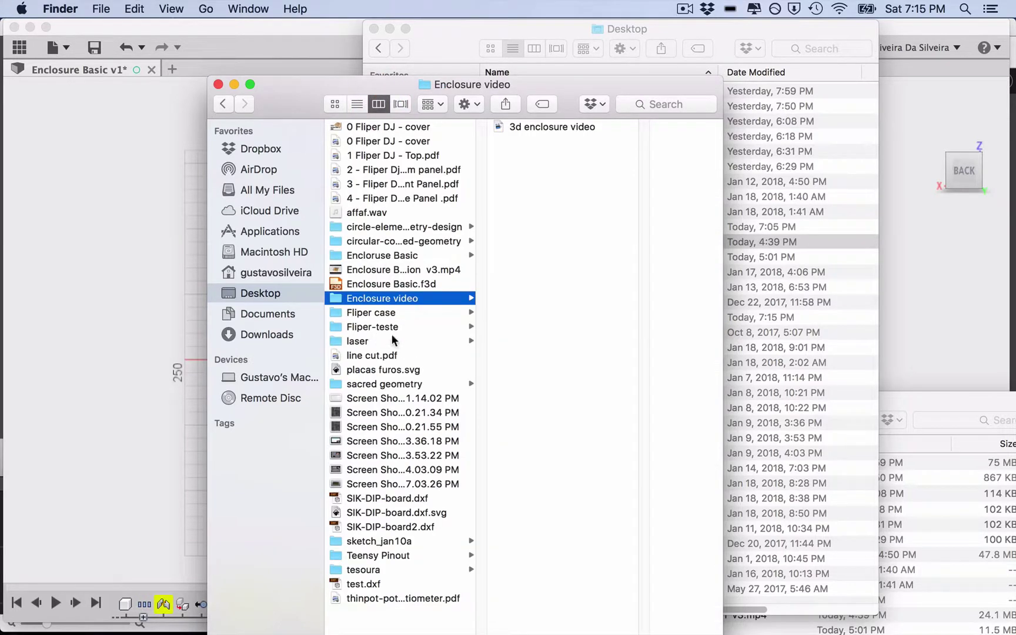
click(392, 341)
click(532, 127)
key(space)
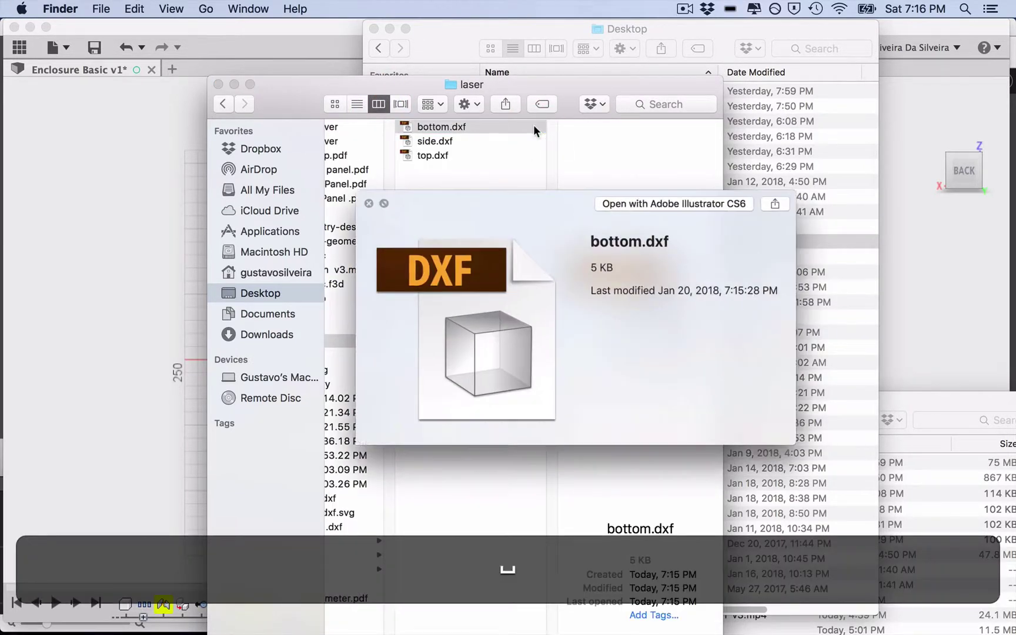
key(space)
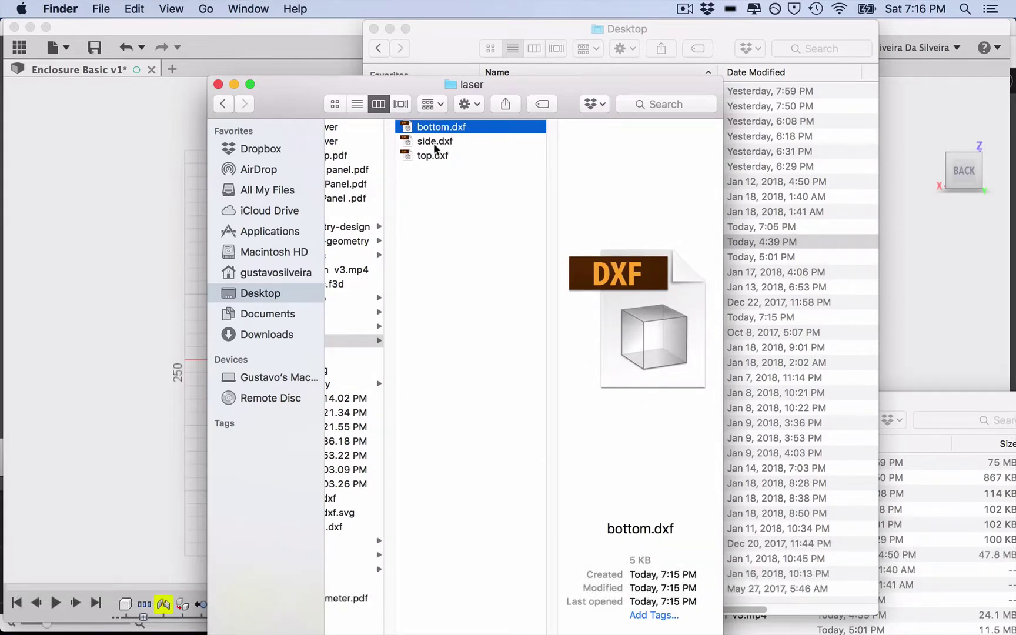
click(435, 142)
click(513, 156)
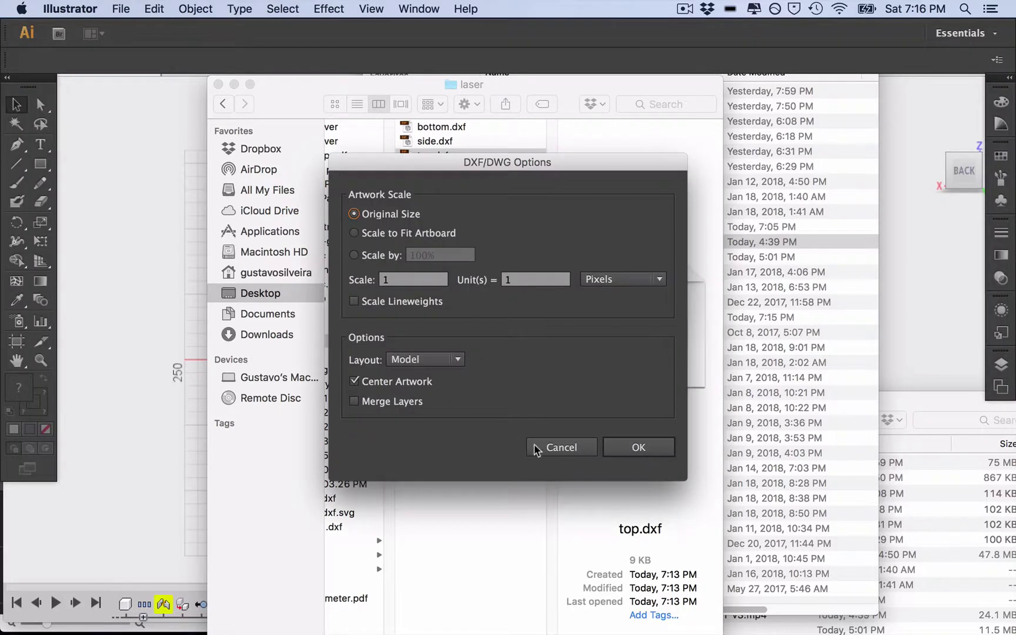
Import top.dxf at Original Size and zoom to view the whole top panel with its holes and slots.
click(655, 457)
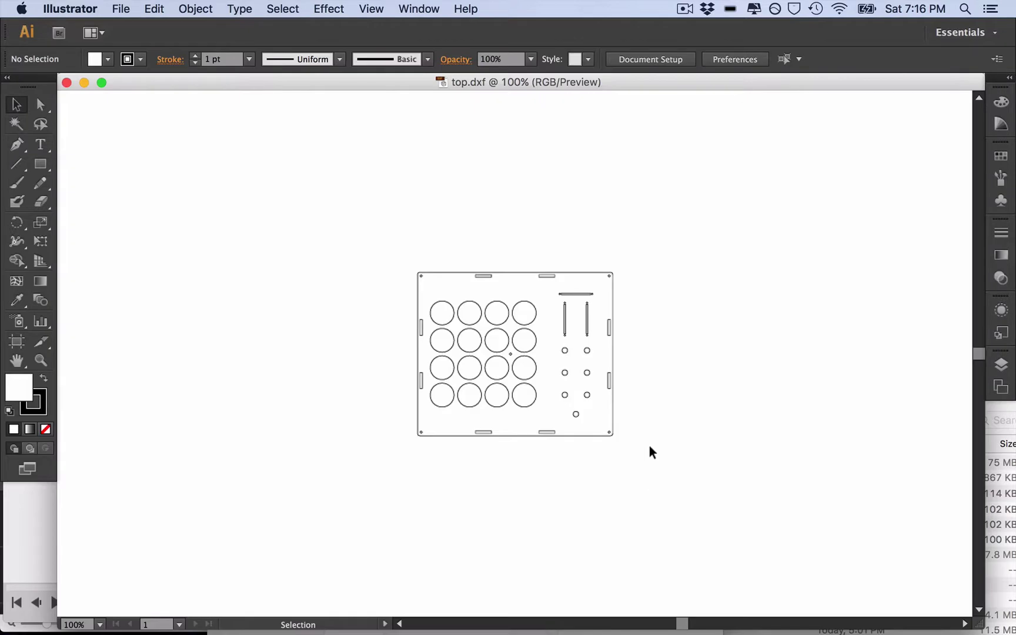
scroll(529, 390, up, 1)
scroll(527, 390, down, 5)
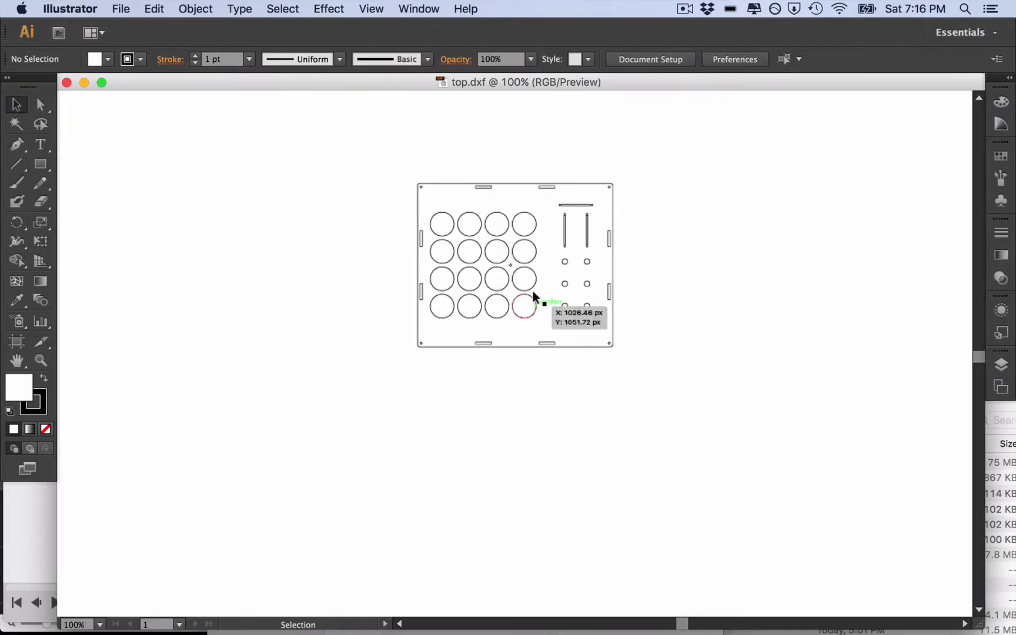
alt+scroll(532, 290, down, 3)
alt+scroll(534, 291, up, 7)
alt+scroll(533, 269, down, 2)
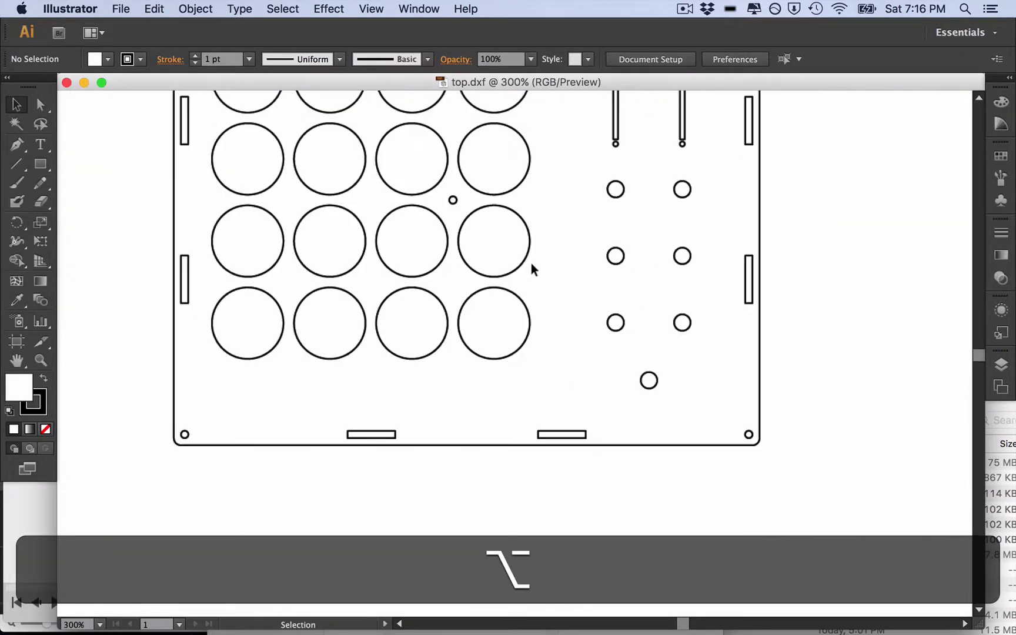
click(520, 350)
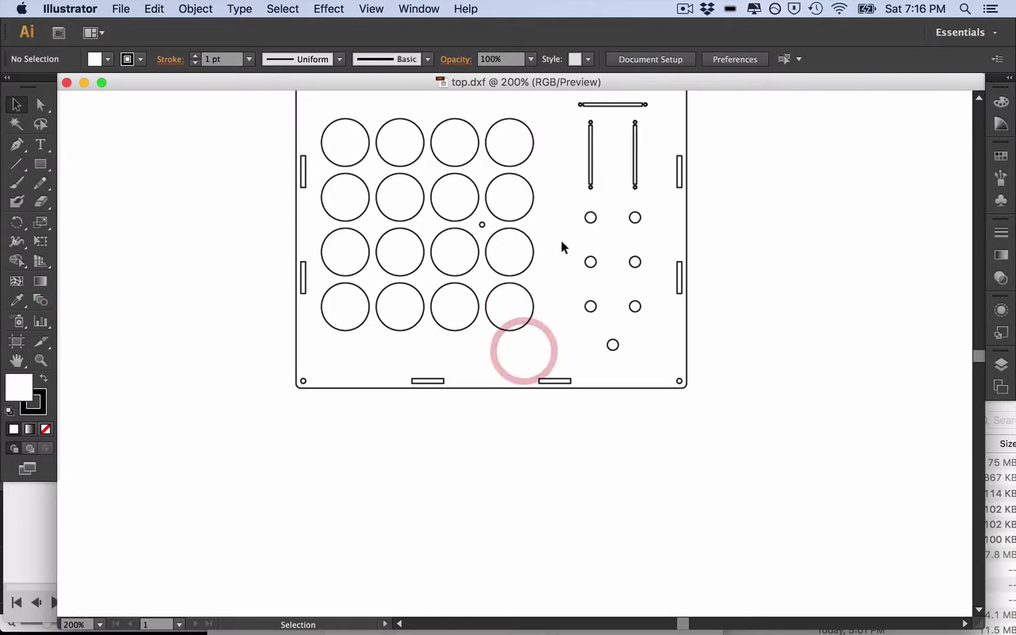
click(538, 381)
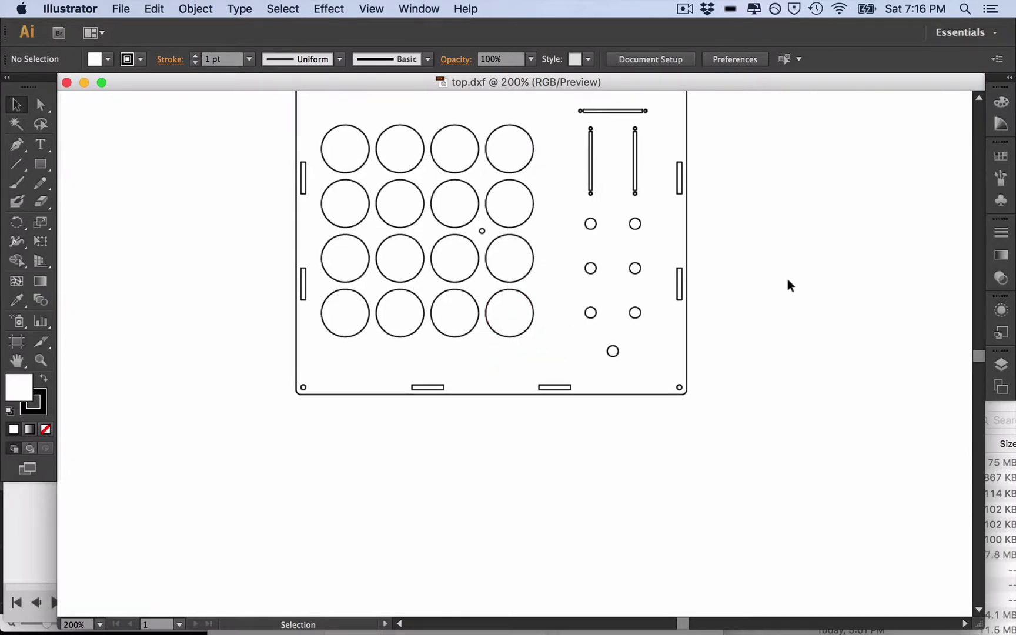
scroll(786, 287, up, 3)
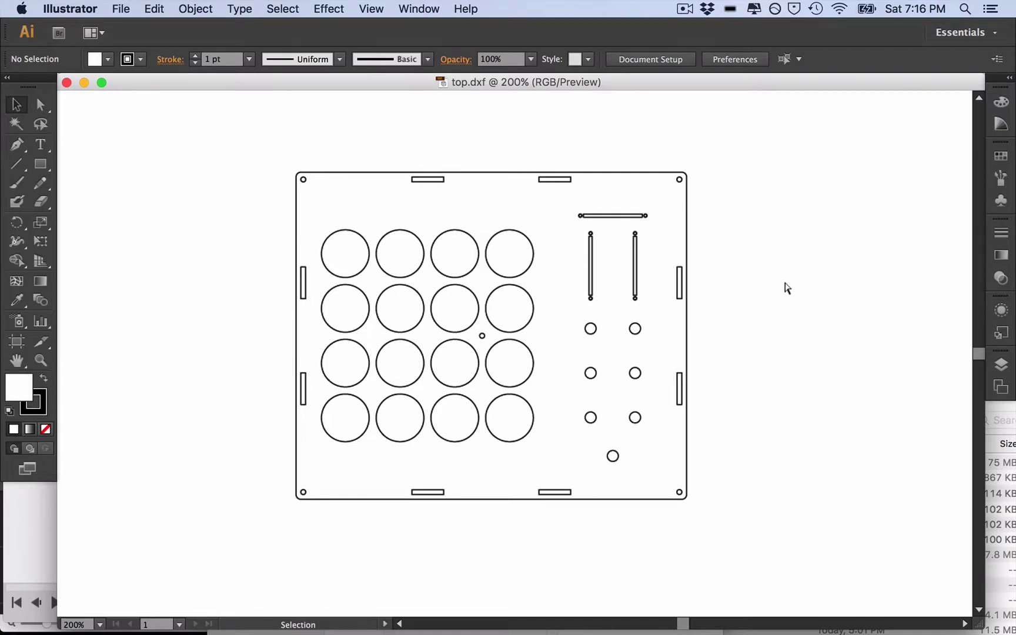
Return to Fusion 360 and orbit the enclosure to an isometric 3-D view.
key(super+Tab)
key(super+Tab)
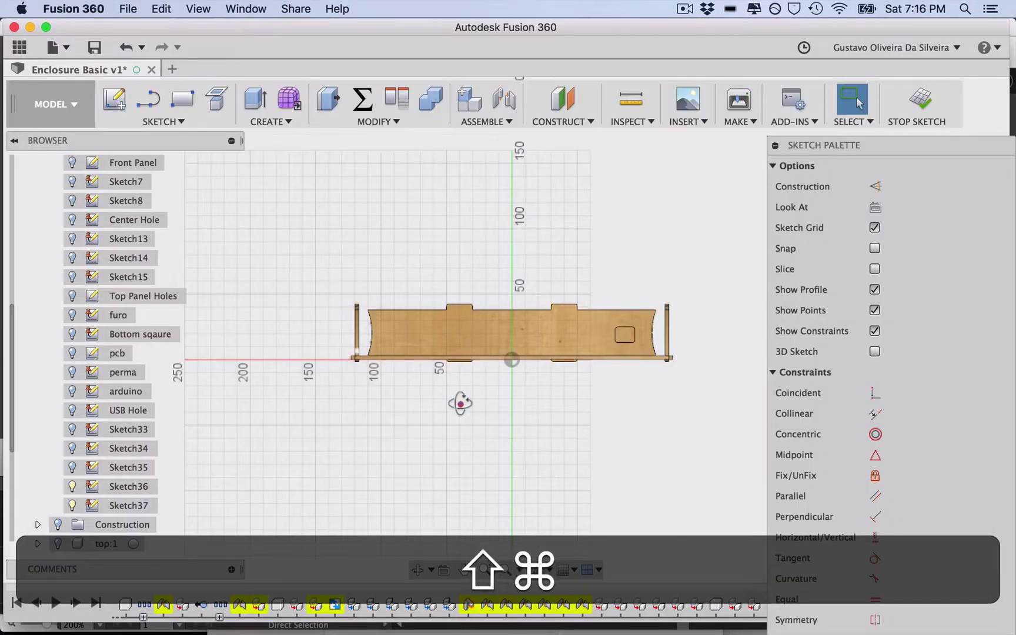
mouse_move(461, 403)
shift+middle_down()
mouse_move(477, 437)
mouse_move(512, 450)
mouse_move(514, 463)
shift+middle_up()
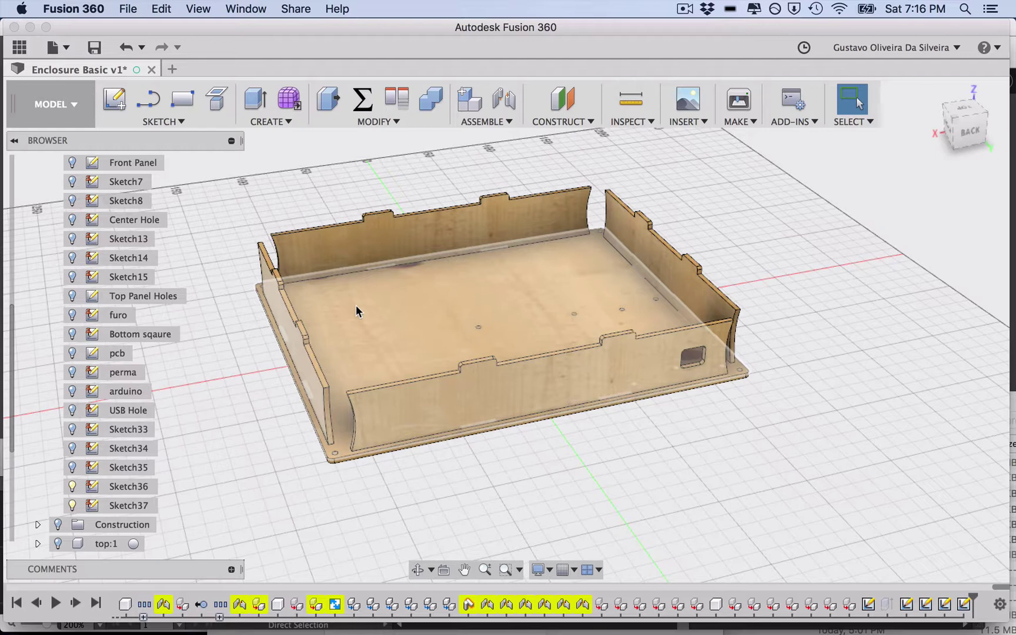
key(super+Tab)
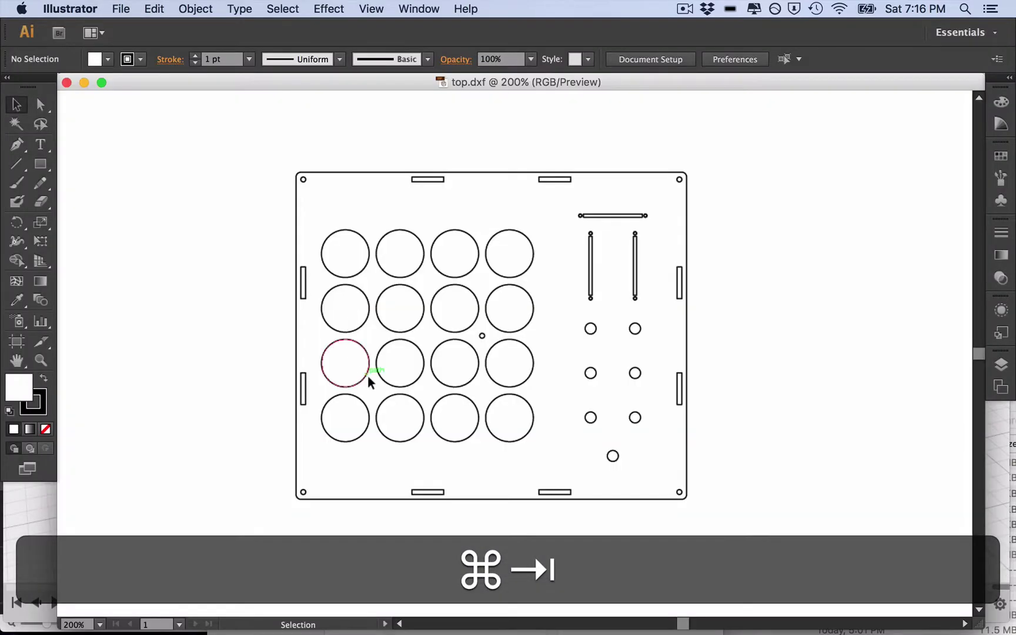
key(super+Tab)
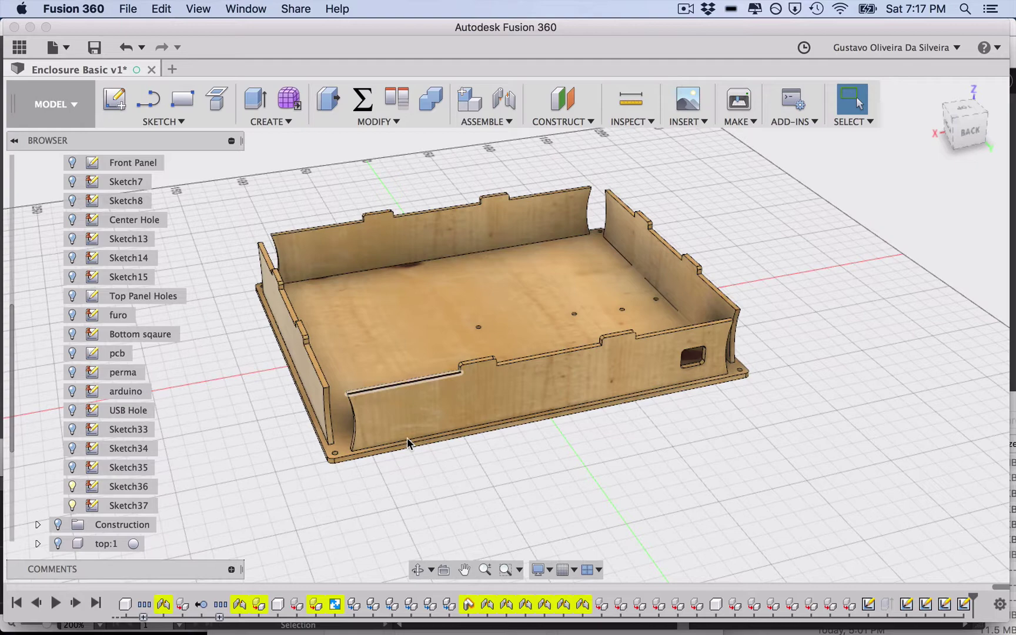
key(super+Tab)
key(super+Tab)
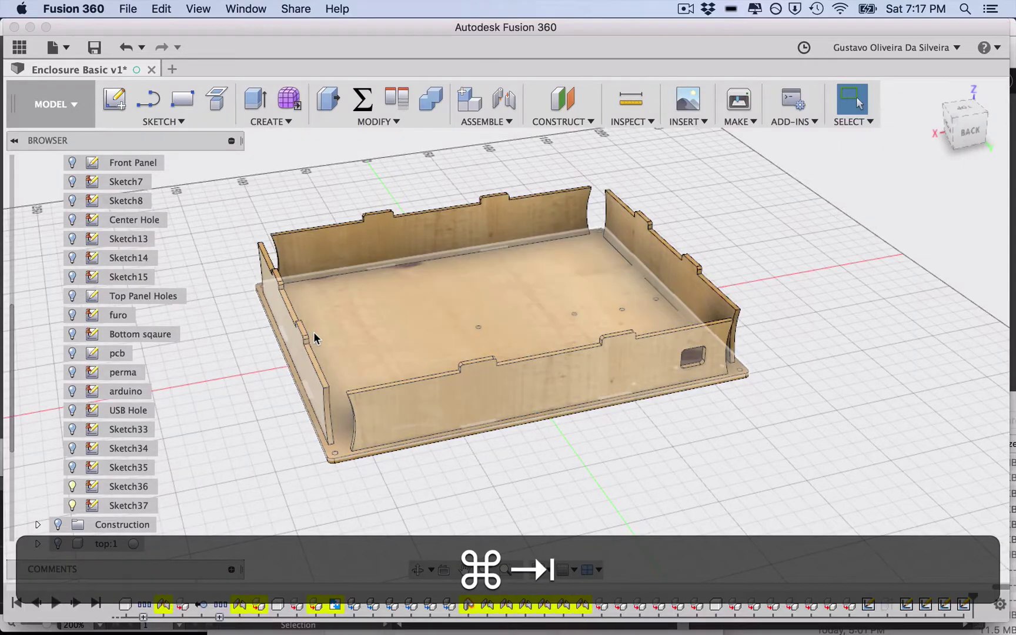